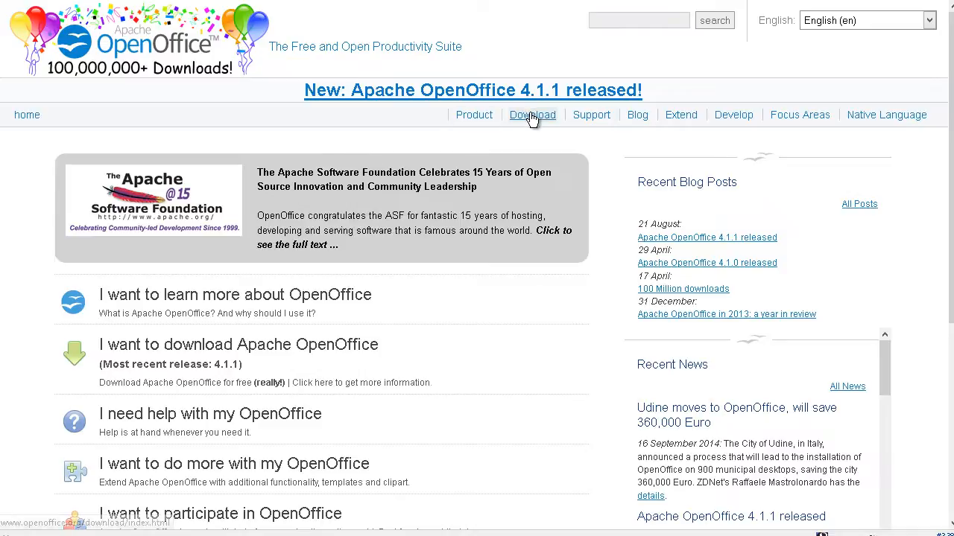
# Open the Apache OpenOffice download page and view the operating systems offered for the installer
pyautogui.click(580, 357)
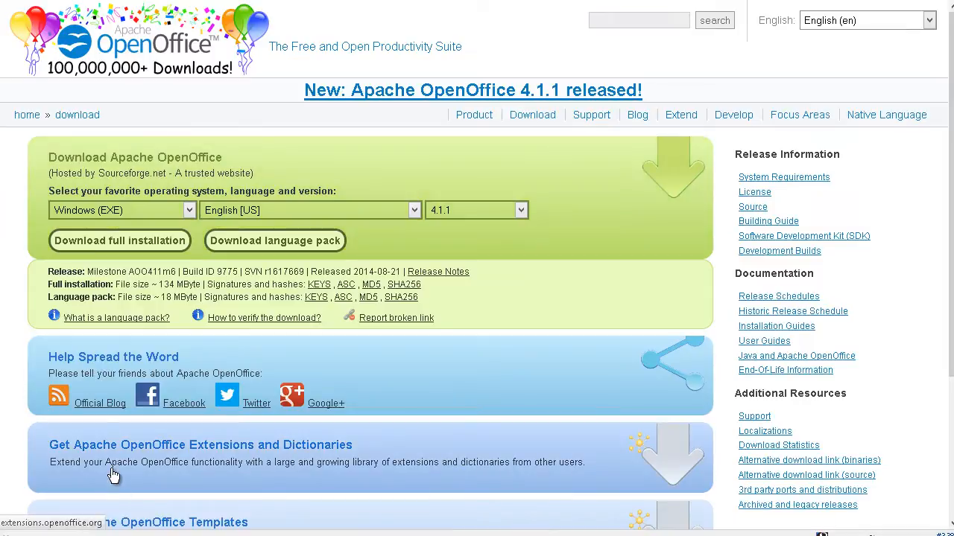
pyautogui.click(191, 210)
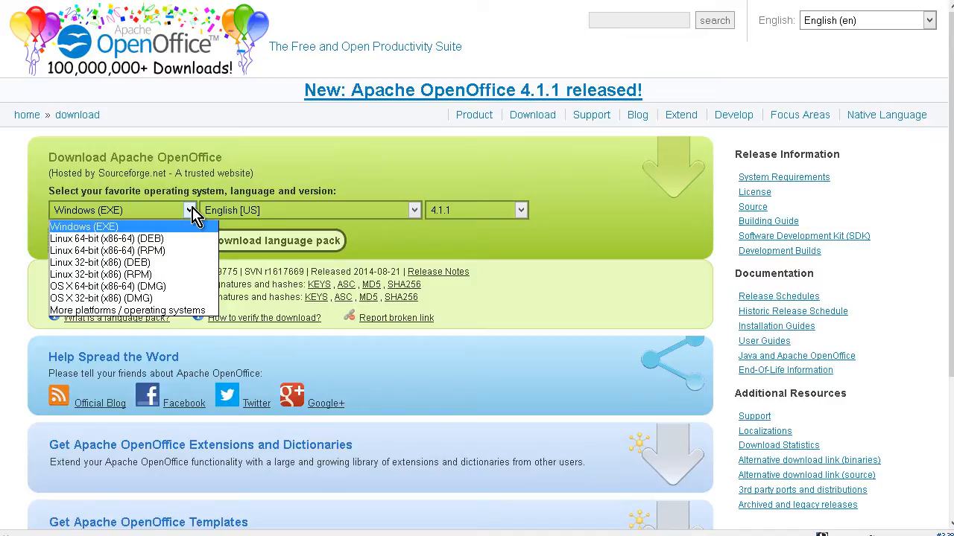
pyautogui.click(192, 211)
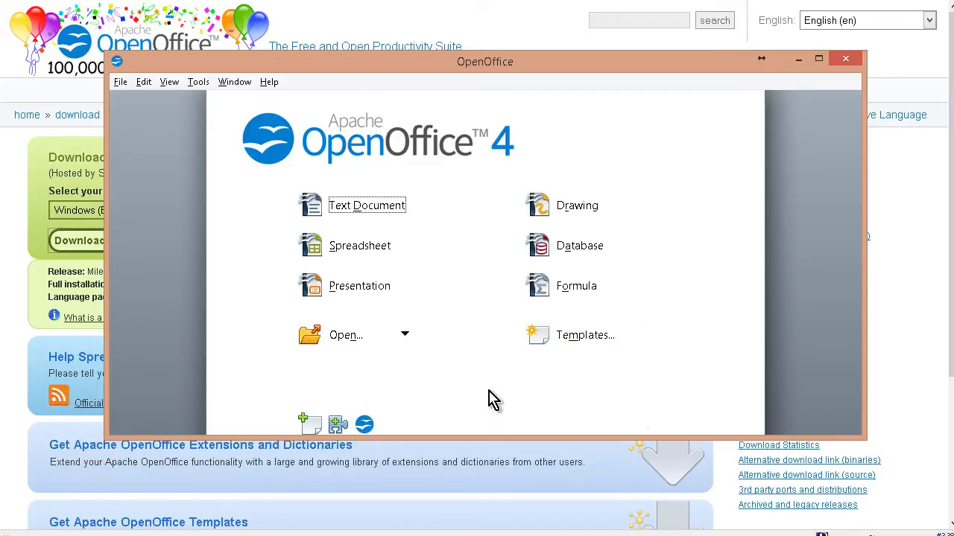
# Create a new text document in OpenOffice
pyautogui.click(357, 211)
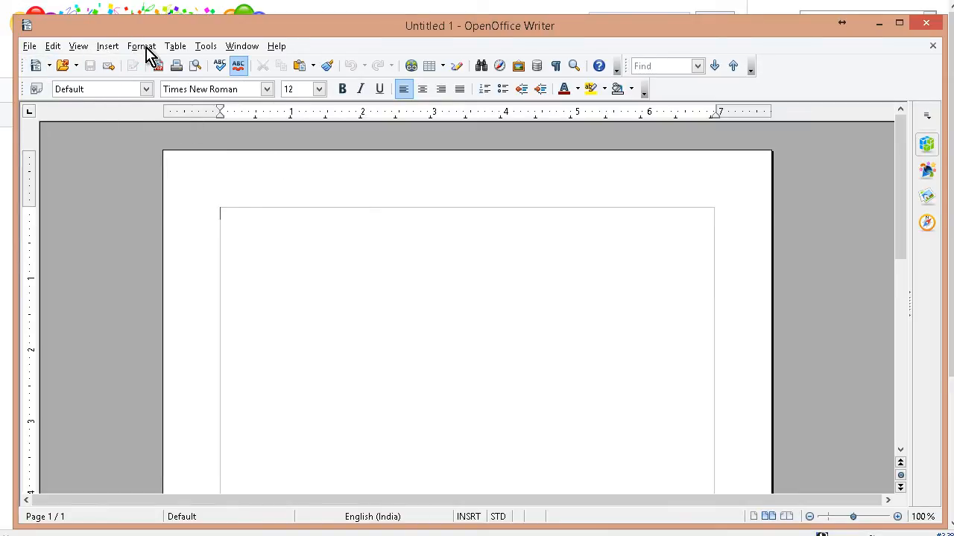
pyautogui.click(107, 48)
pyautogui.moveTo(155, 51)
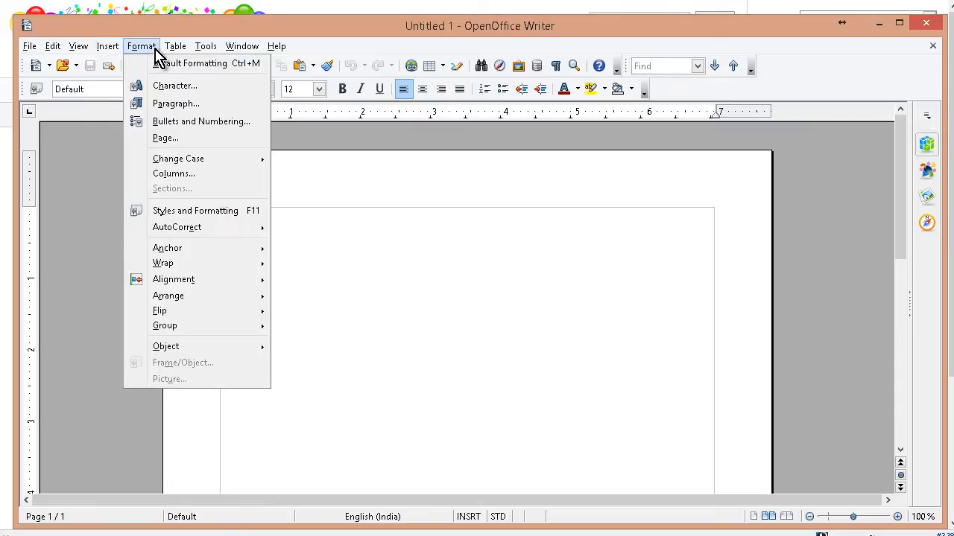
pyautogui.click(183, 51)
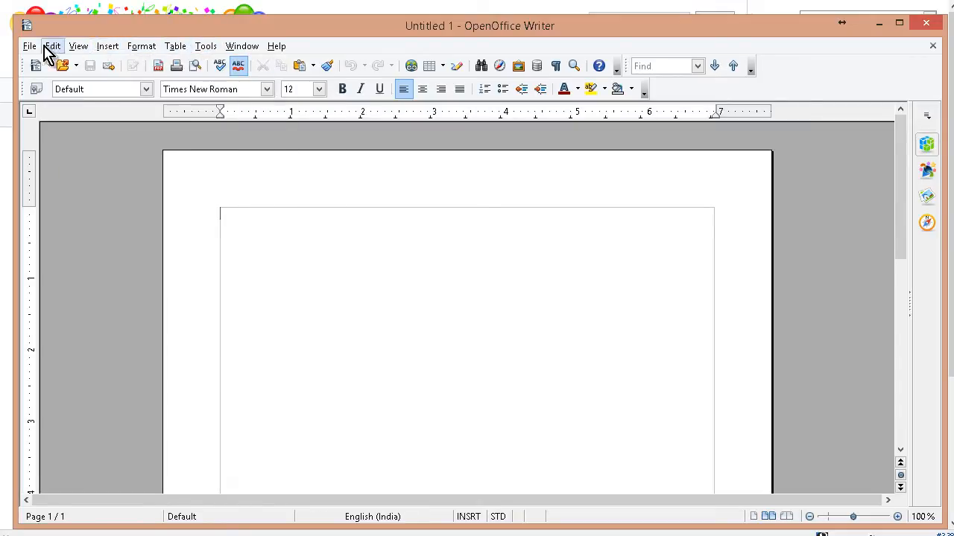
pyautogui.click(49, 48)
pyautogui.click(457, 337)
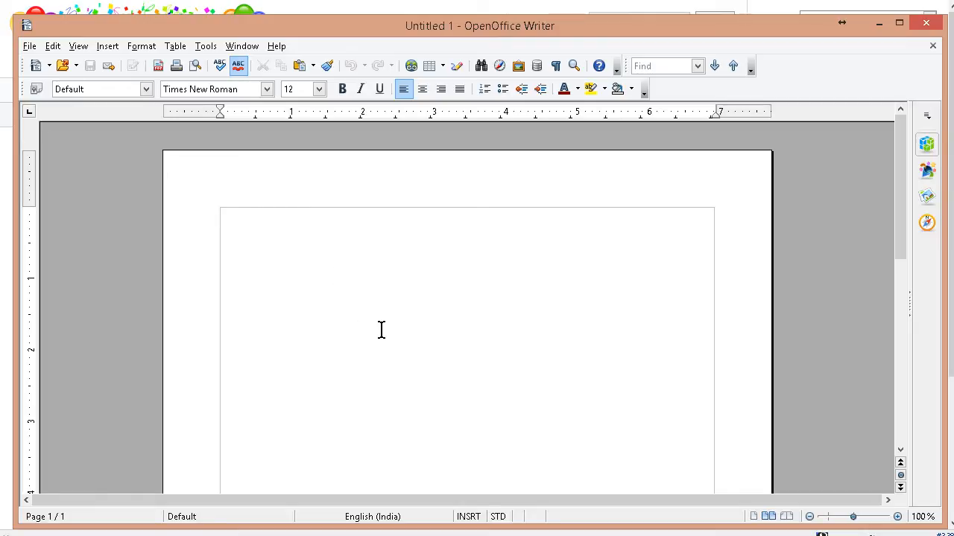
pyautogui.scroll(-6, 381, 330)
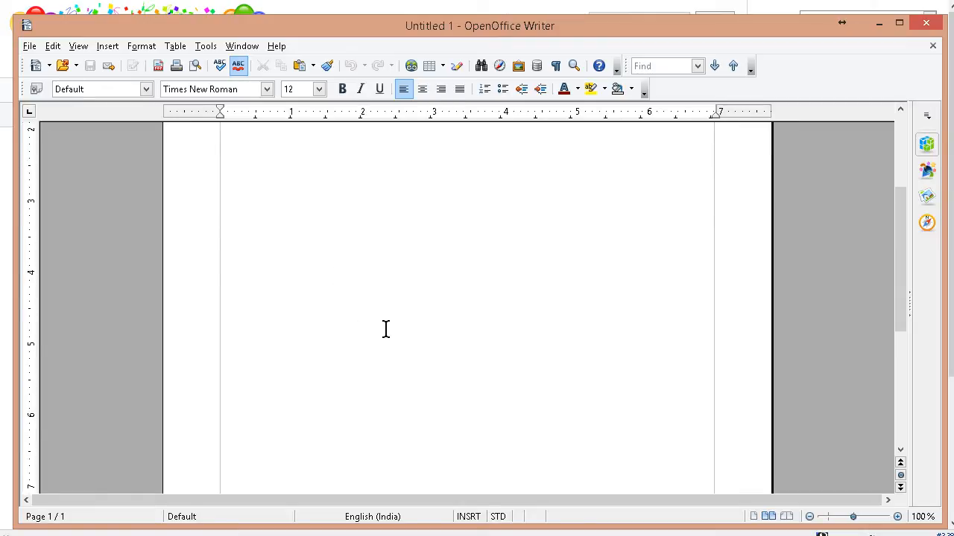
pyautogui.scroll(6, 386, 329)
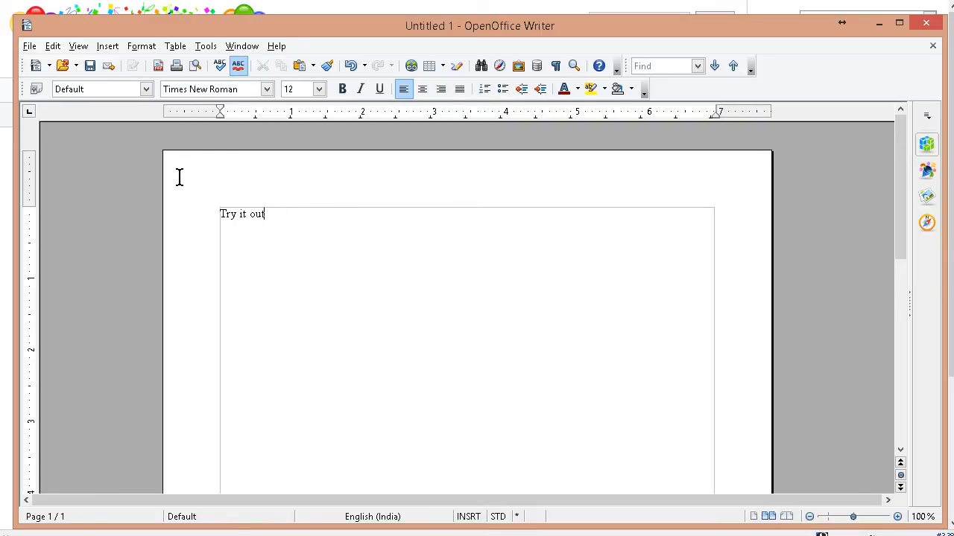
# Save the text document under the file name sample in the ODF Text Document (.odt) format
pyautogui.click(89, 66)
pyautogui.press('F5')
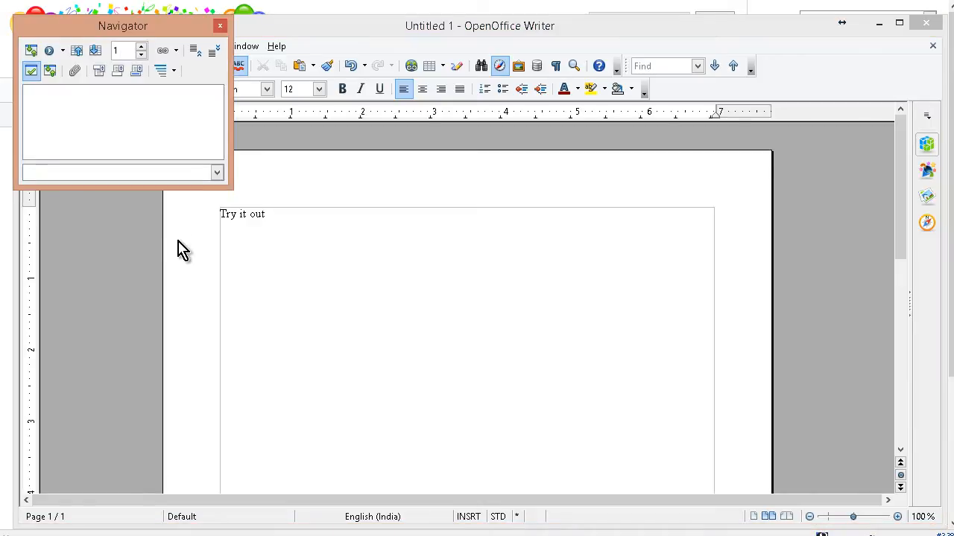
pyautogui.hotkey('ctrl', 's')
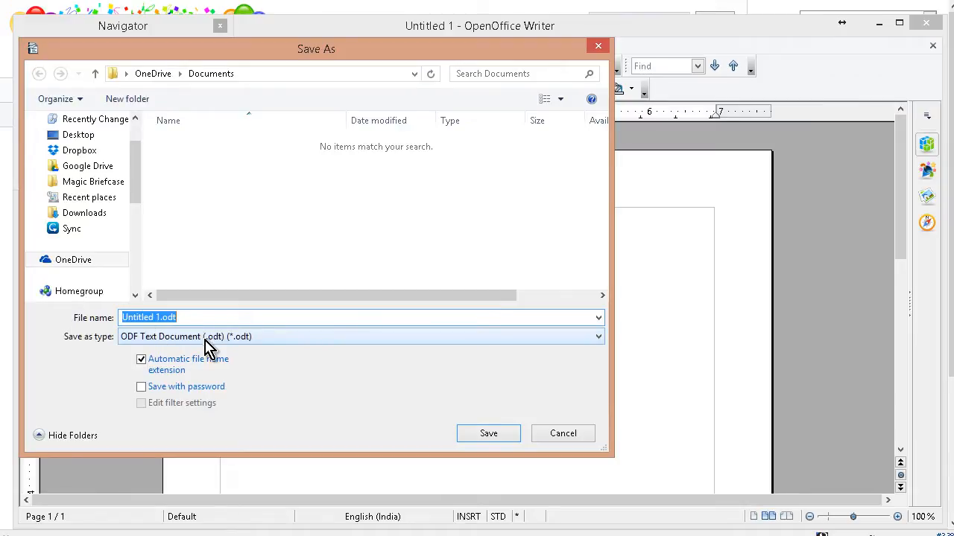
pyautogui.click(184, 318)
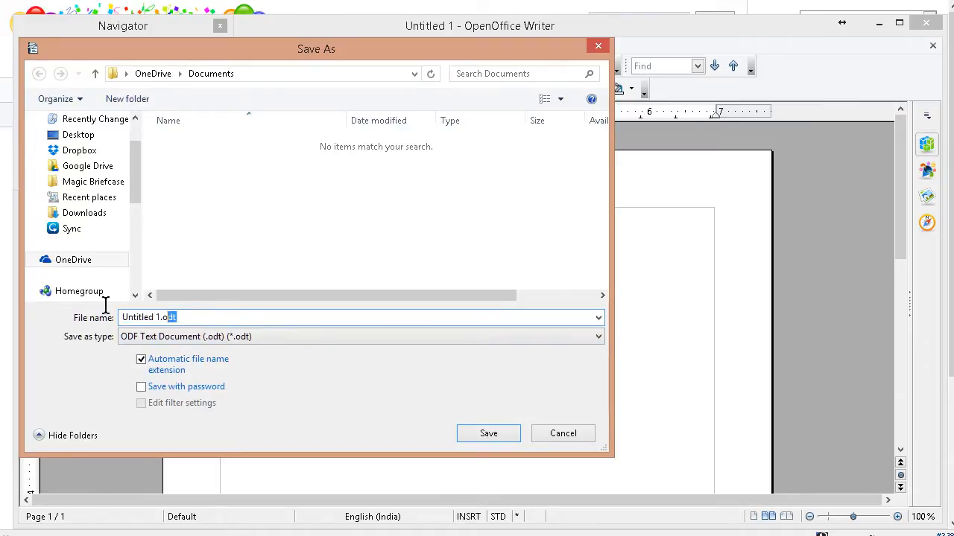
pyautogui.hotkey('ctrl', 'a')
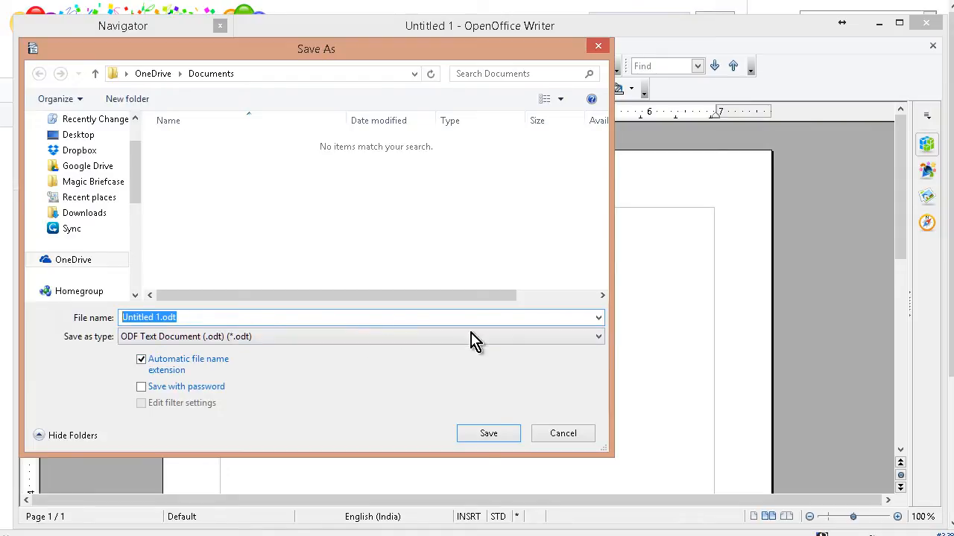
pyautogui.click(600, 343)
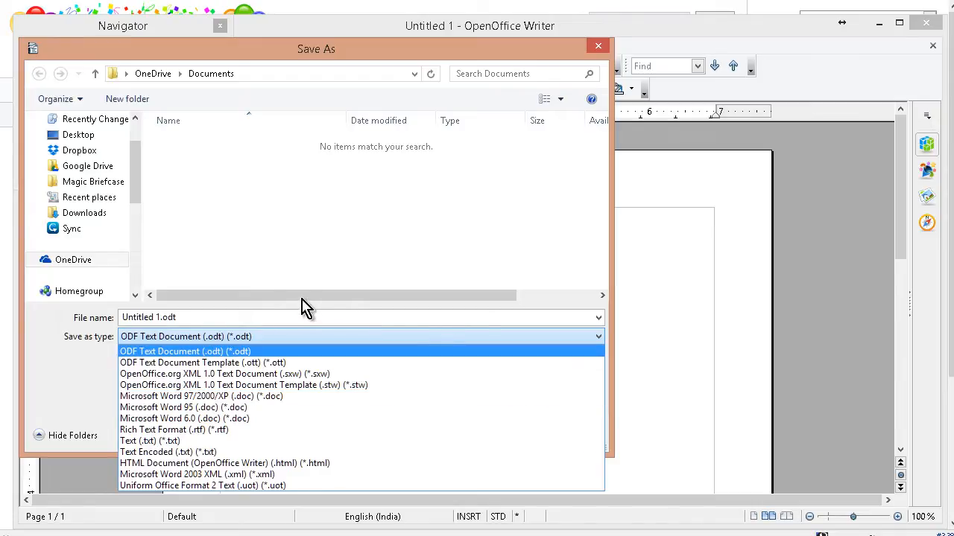
pyautogui.click(248, 317)
pyautogui.moveTo(211, 320); pyautogui.dragTo(127, 319)
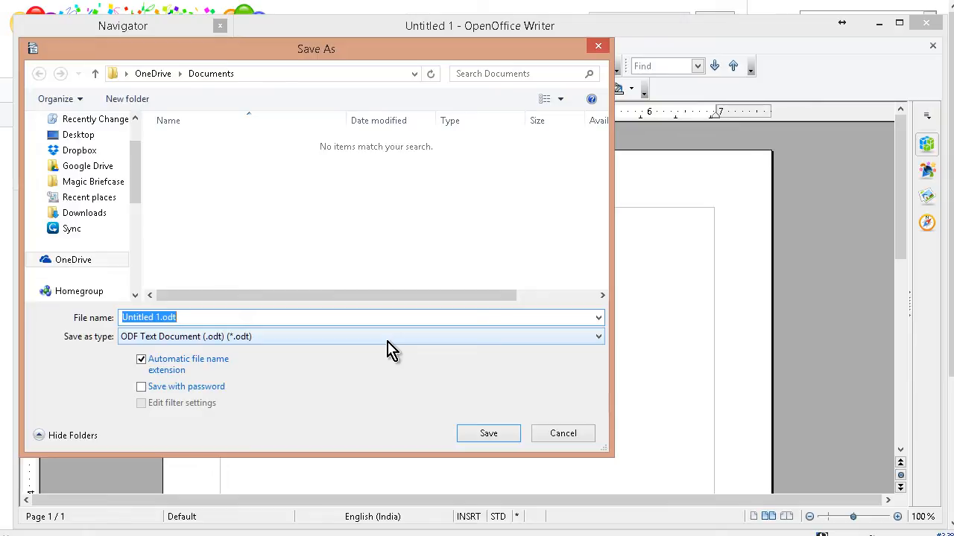
pyautogui.write('sample')
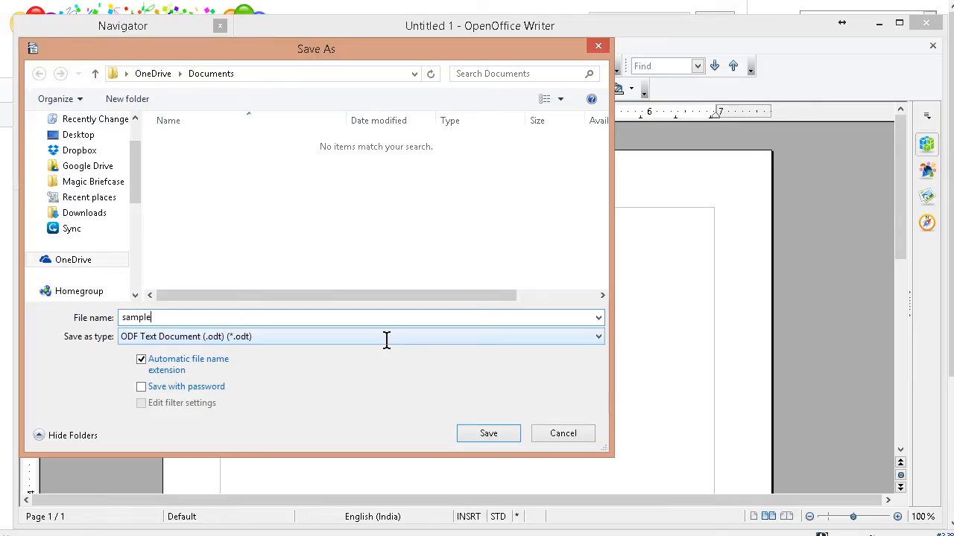
pyautogui.press('Return')
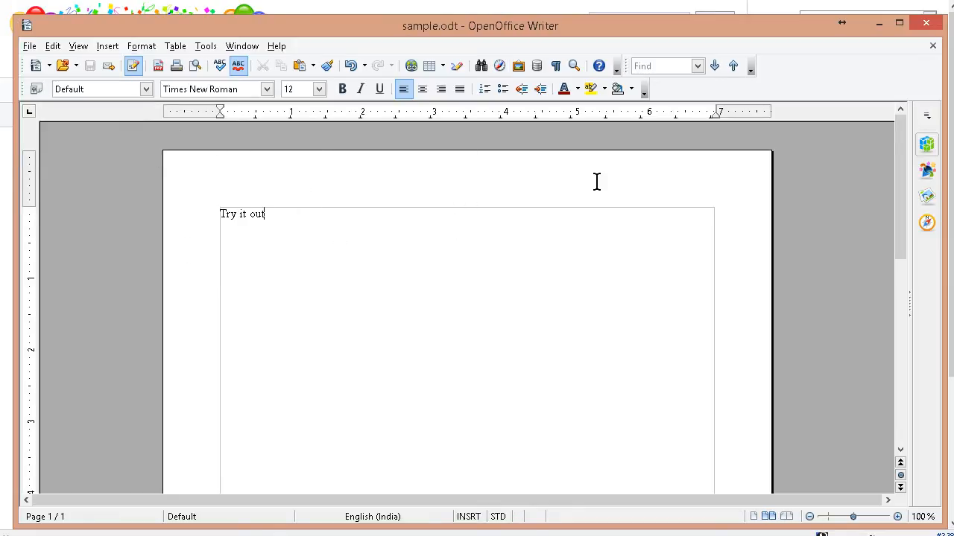
# Begin exporting the document as PDF and set a permission password in the PDF security options
pyautogui.click(30, 45)
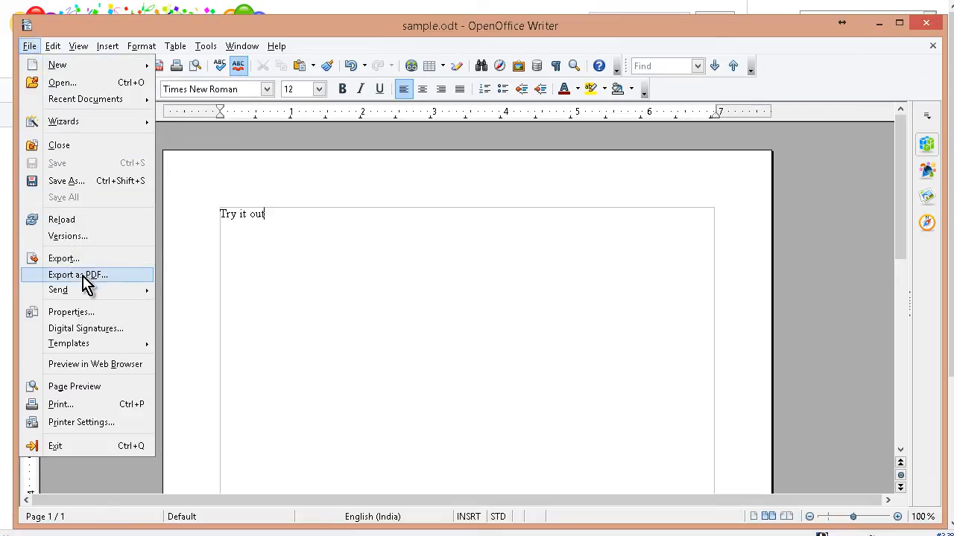
pyautogui.click(88, 281)
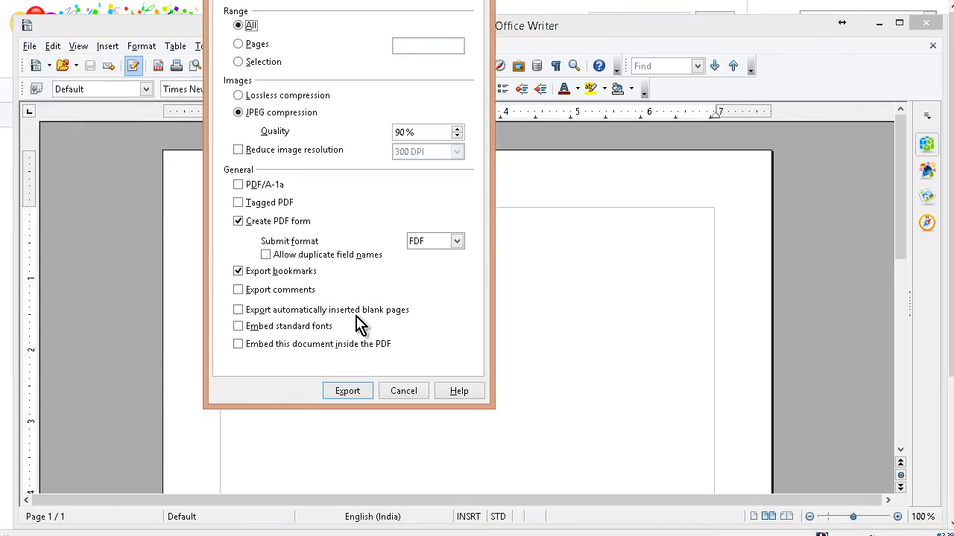
pyautogui.moveTo(283, 0); pyautogui.dragTo(297, 39)
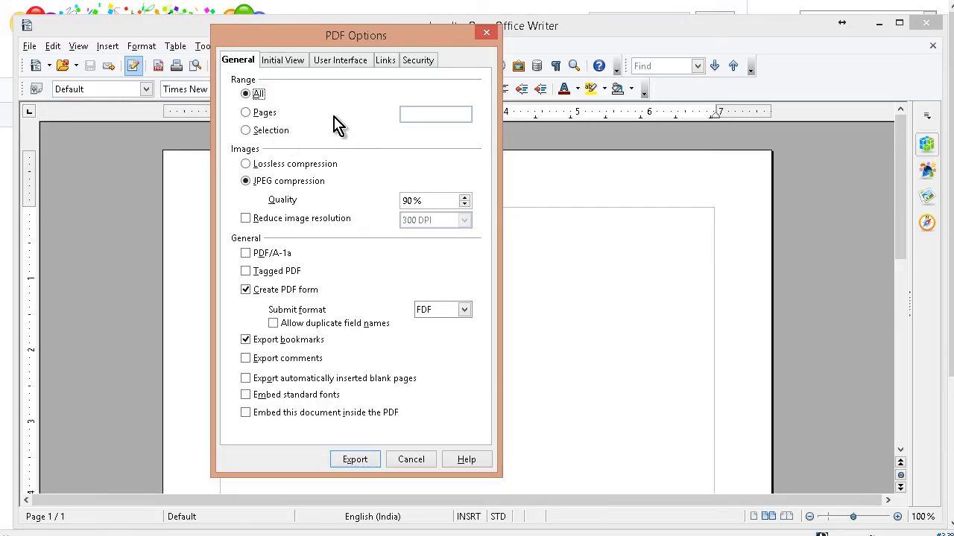
pyautogui.click(420, 62)
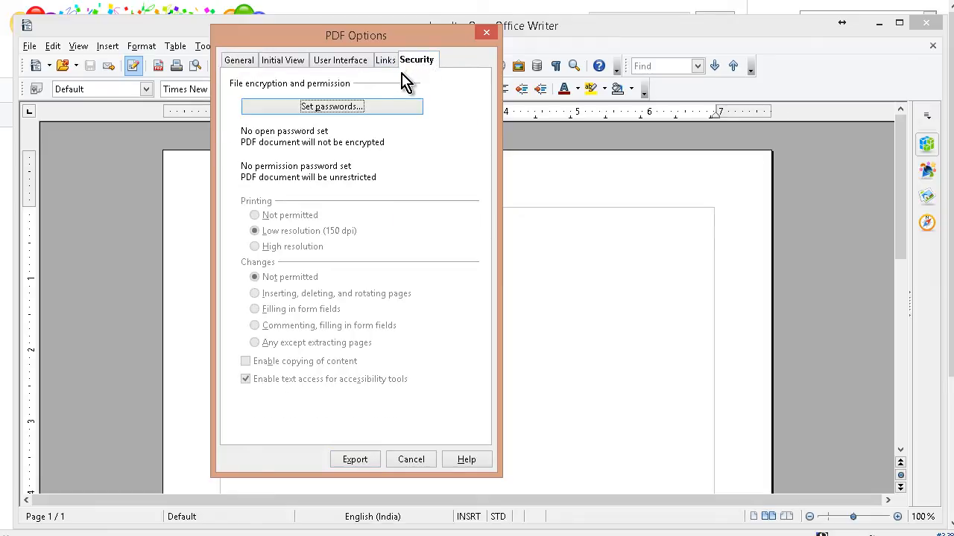
pyautogui.click(344, 112)
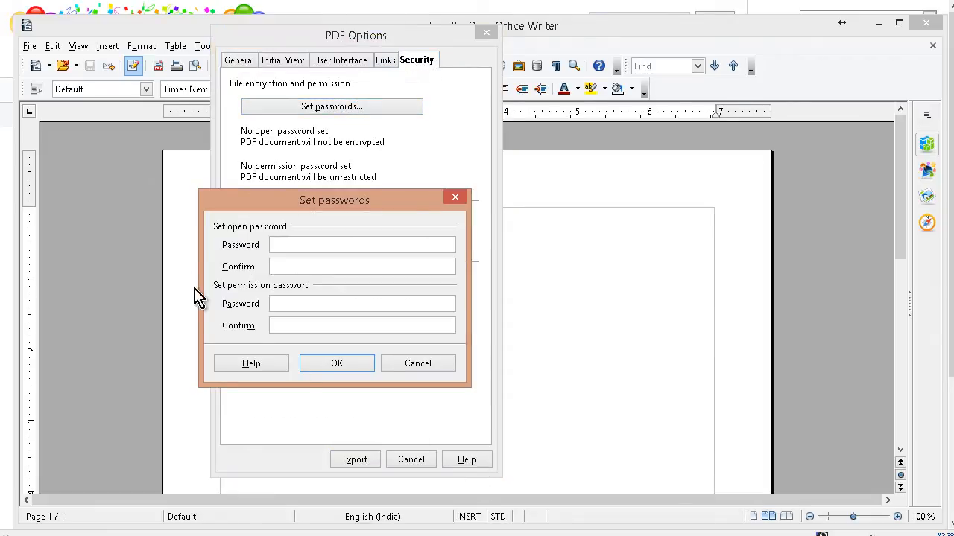
pyautogui.click(278, 244)
pyautogui.click(346, 368)
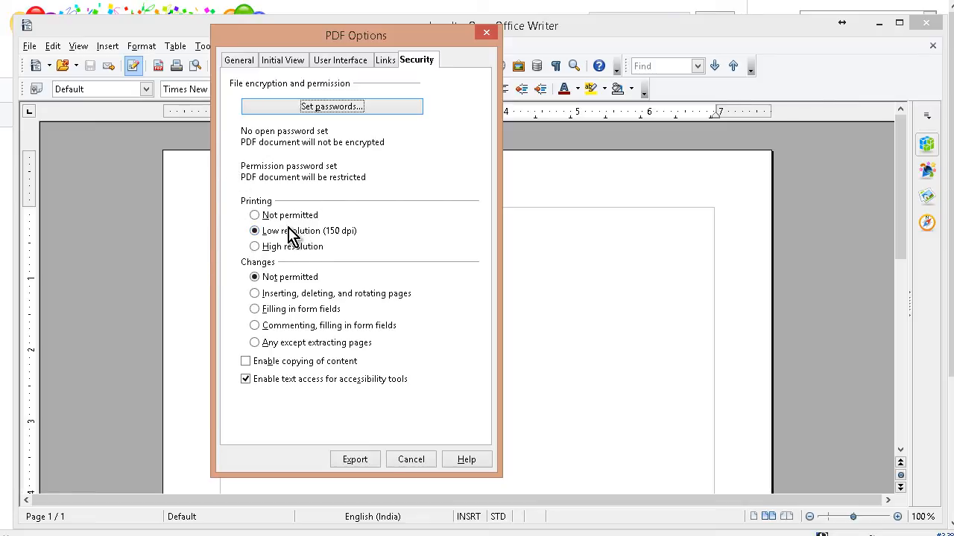
# Set printing to Not permitted and export the PDF under the file name test
pyautogui.click(256, 216)
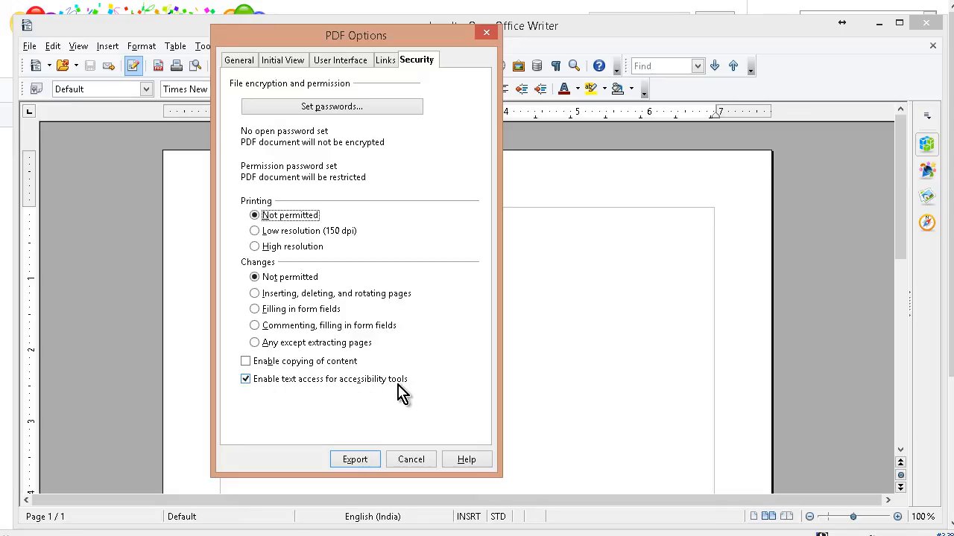
pyautogui.click(366, 458)
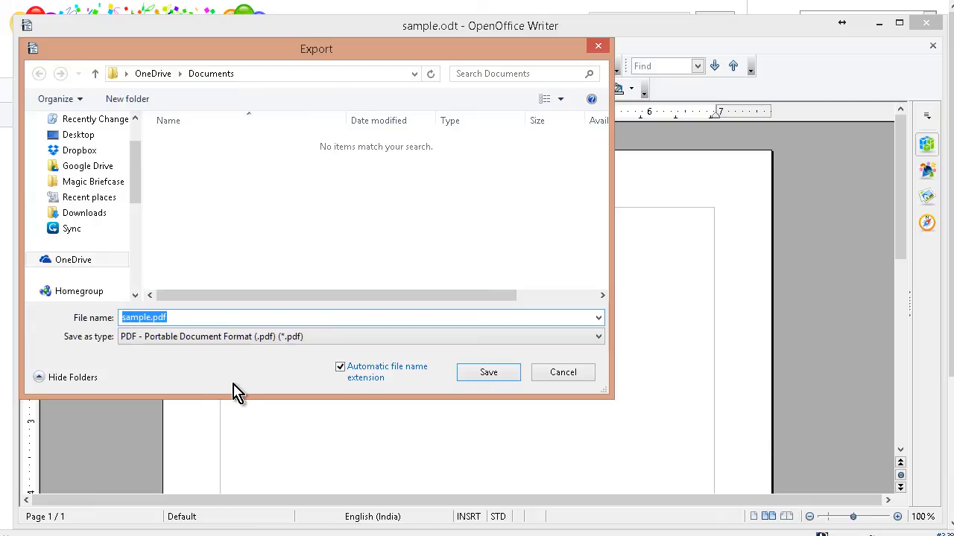
pyautogui.write('r')
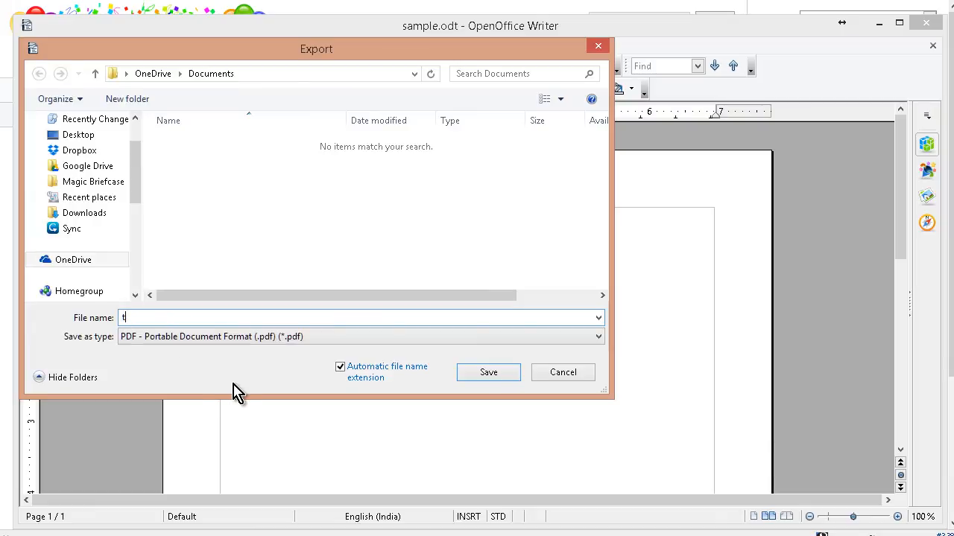
pyautogui.write('est')
pyautogui.press('Return')
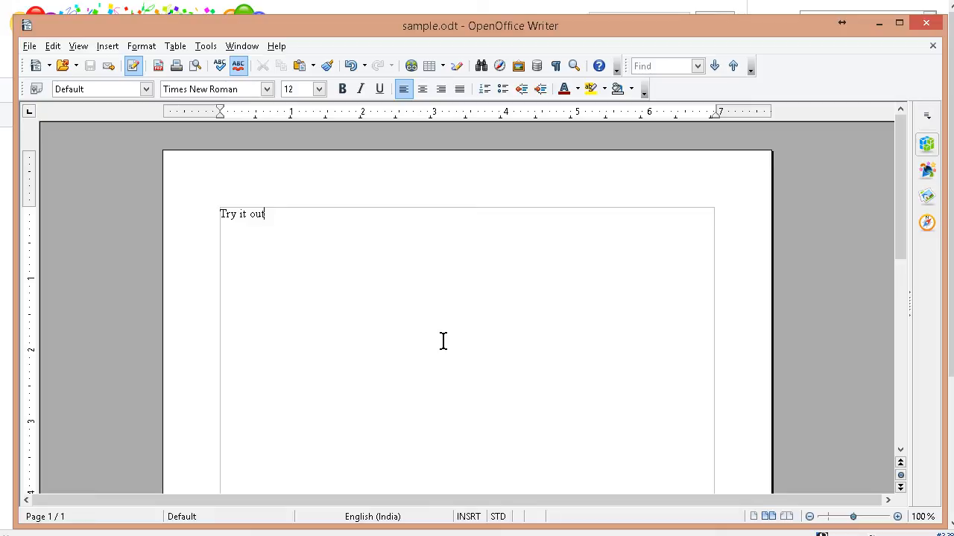
# Switch to File Explorer, open test.pdf from the OneDrive Documents folder in Adobe Reader, and move its window fully into view
pyautogui.press('super+e')
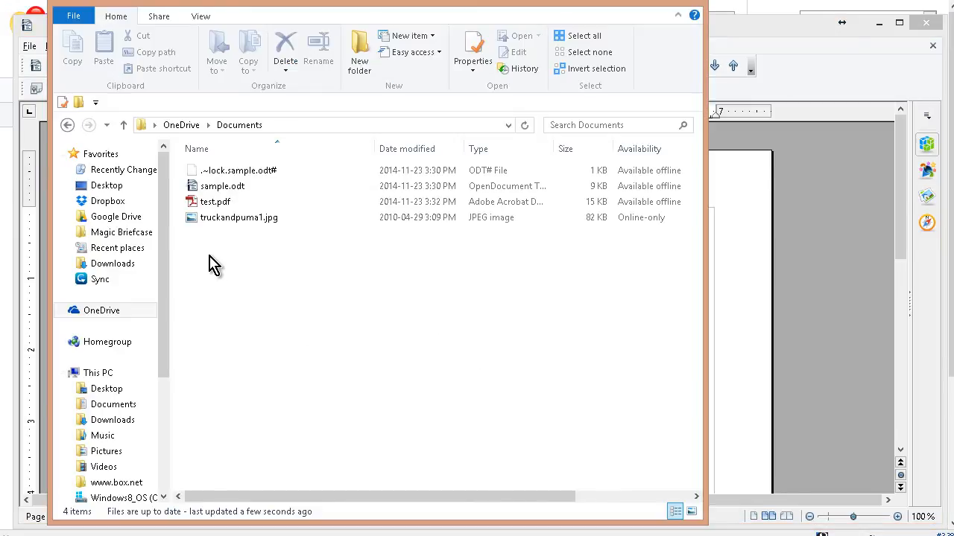
pyautogui.click(207, 203)
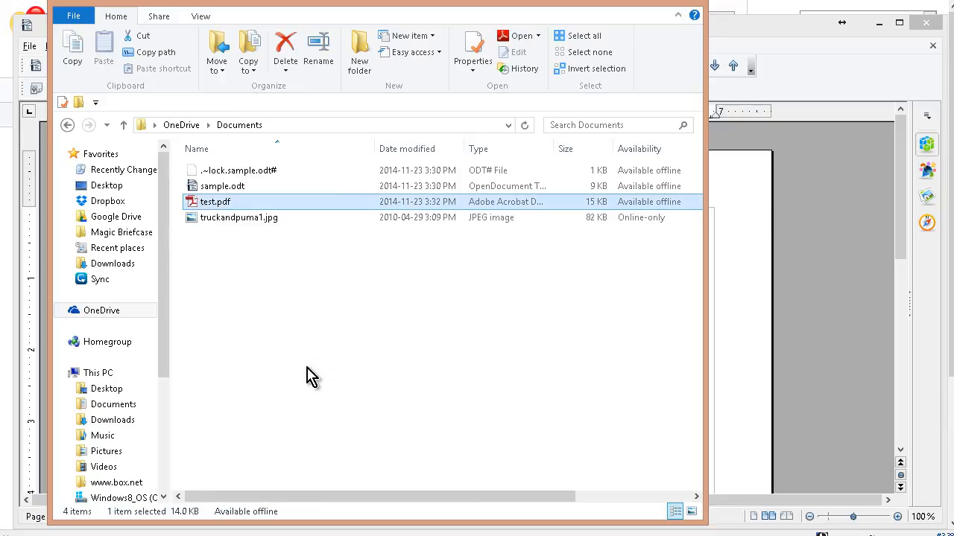
pyautogui.doubleClick(272, 203)
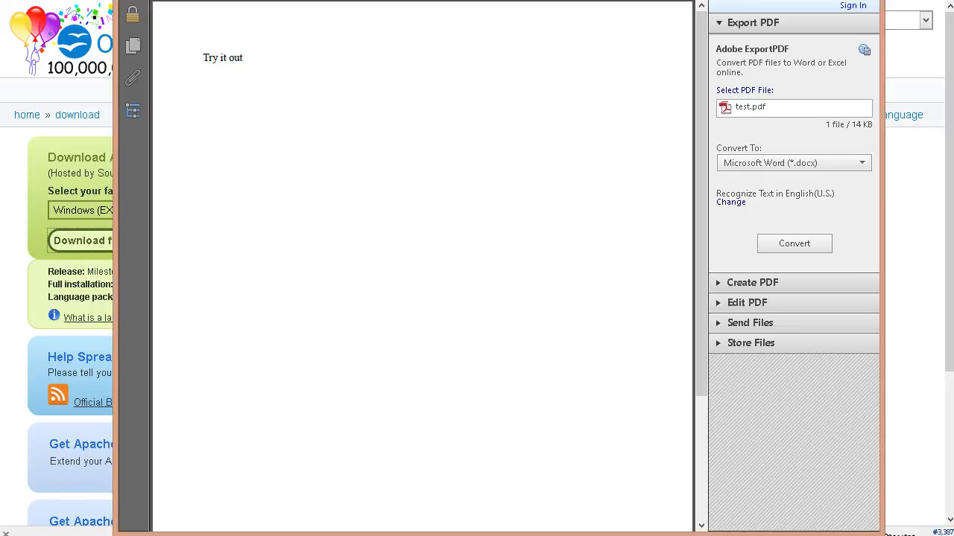
pyautogui.moveTo(191, 0); pyautogui.dragTo(191, 3)
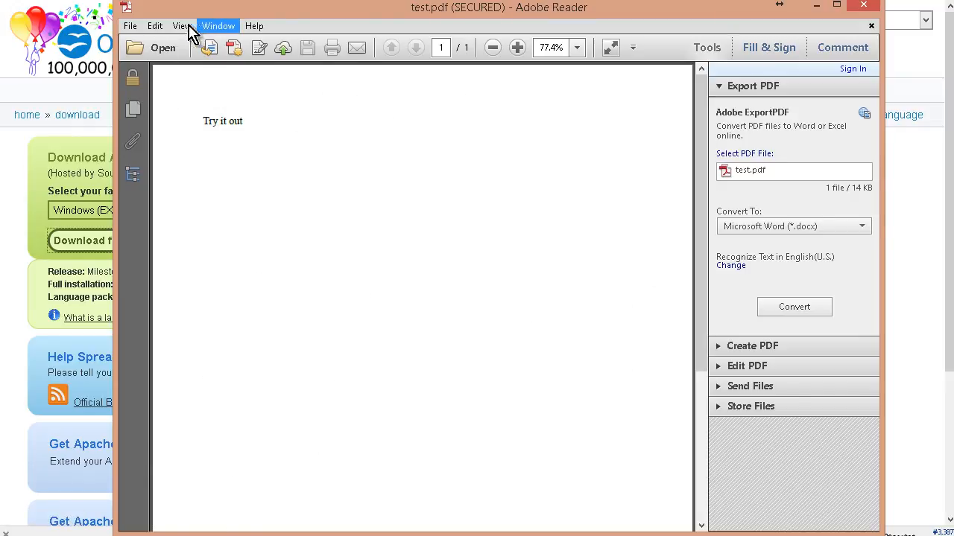
# Select all text in test.pdf and check whether the Copy command is available for it
pyautogui.click(128, 28)
pyautogui.moveTo(152, 30)
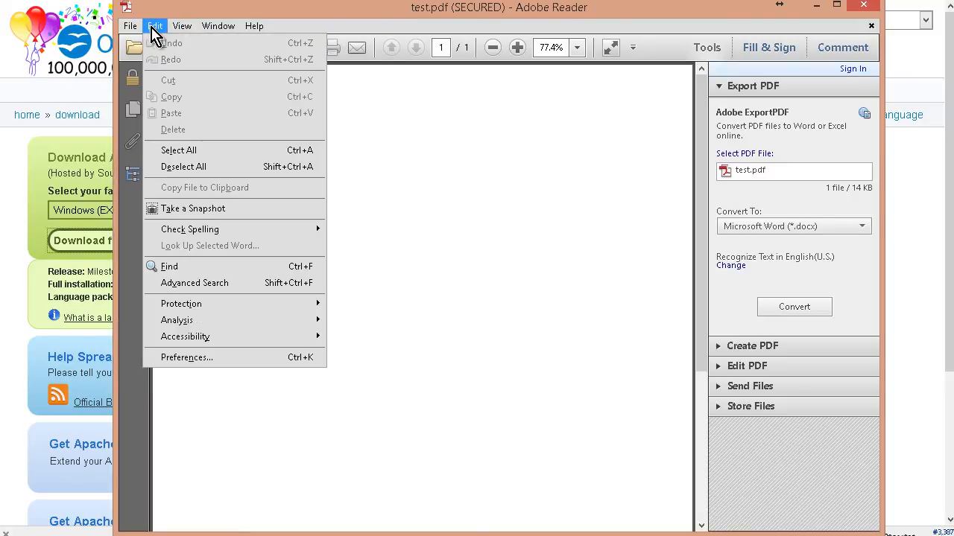
pyautogui.click(208, 152)
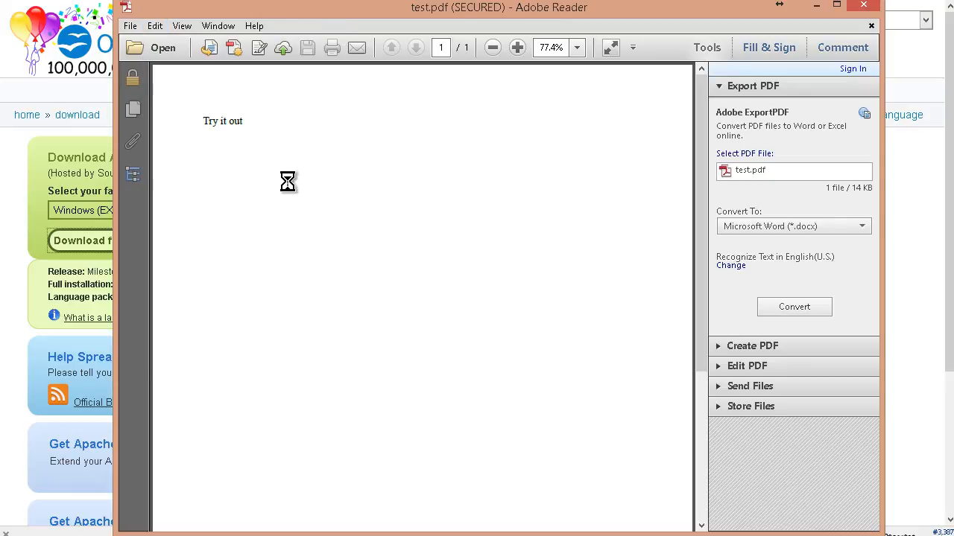
pyautogui.click(160, 28)
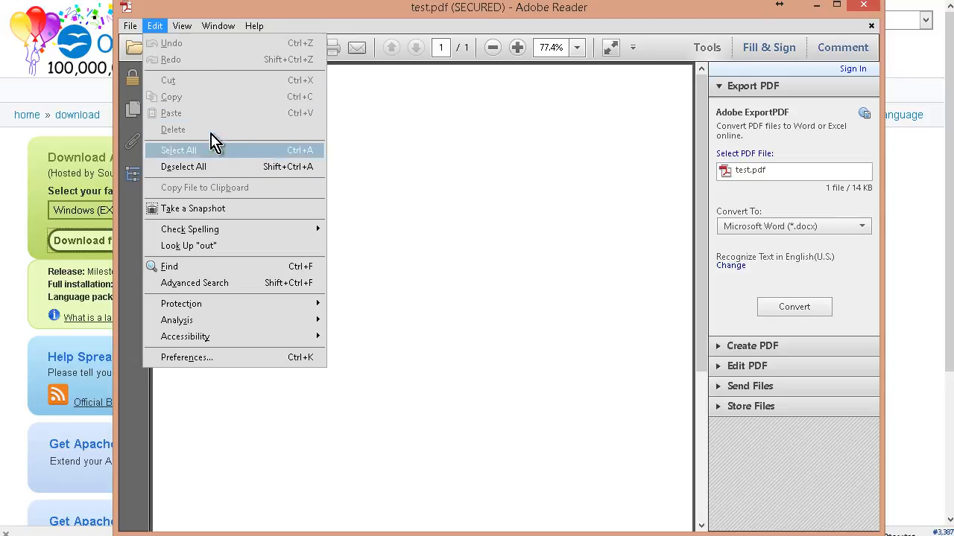
pyautogui.click(451, 219)
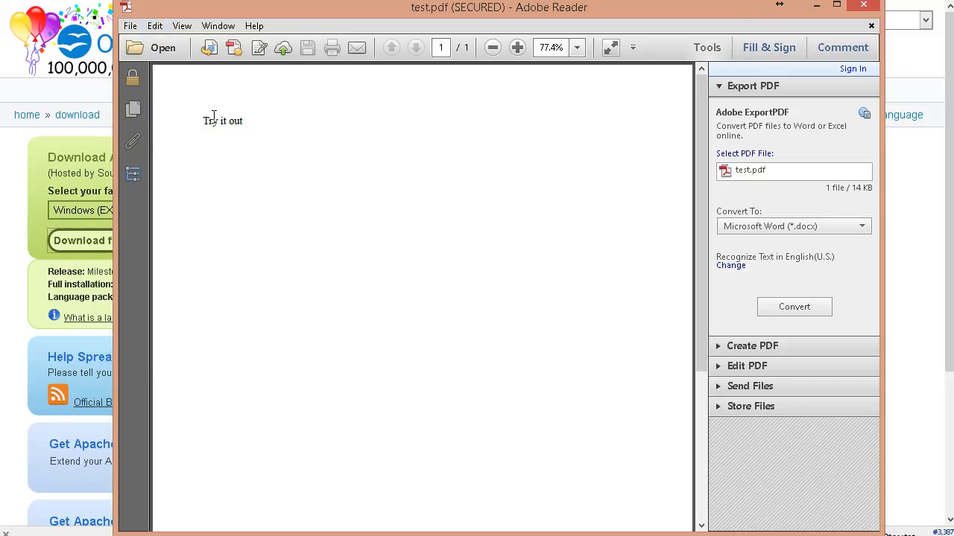
# Highlight the line "Try it out" in the PDF and check its context commands for a copy option
pyautogui.moveTo(200, 117); pyautogui.dragTo(307, 120)
pyautogui.rightClick(226, 124)
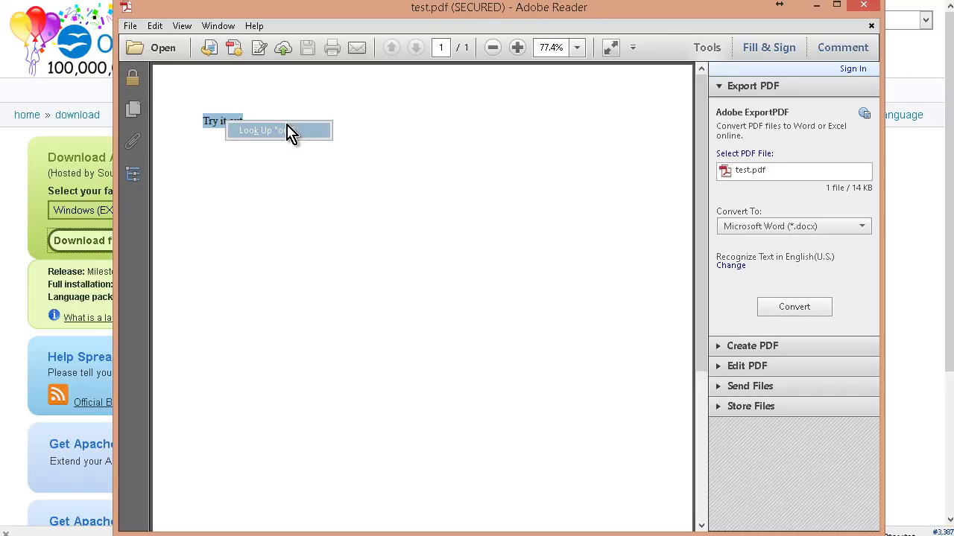
pyautogui.click(325, 282)
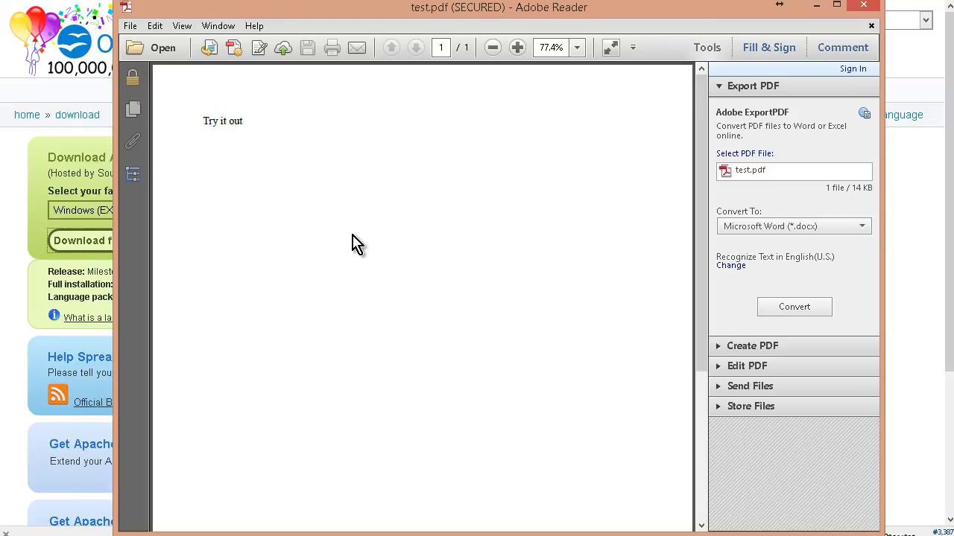